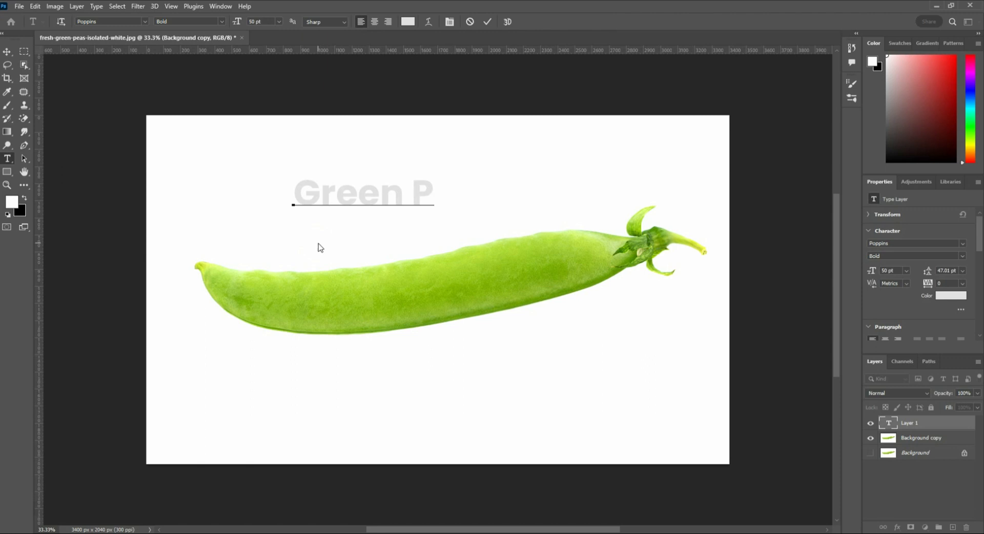
Replace the partly entered text above the pea pod with "GREEN PEAS"
key(BackSpace)
key(BackSpace)
key(BackSpace)
text(e)
key(ctrl+a)
key(BackSpace)
text(GREEN PEAS)
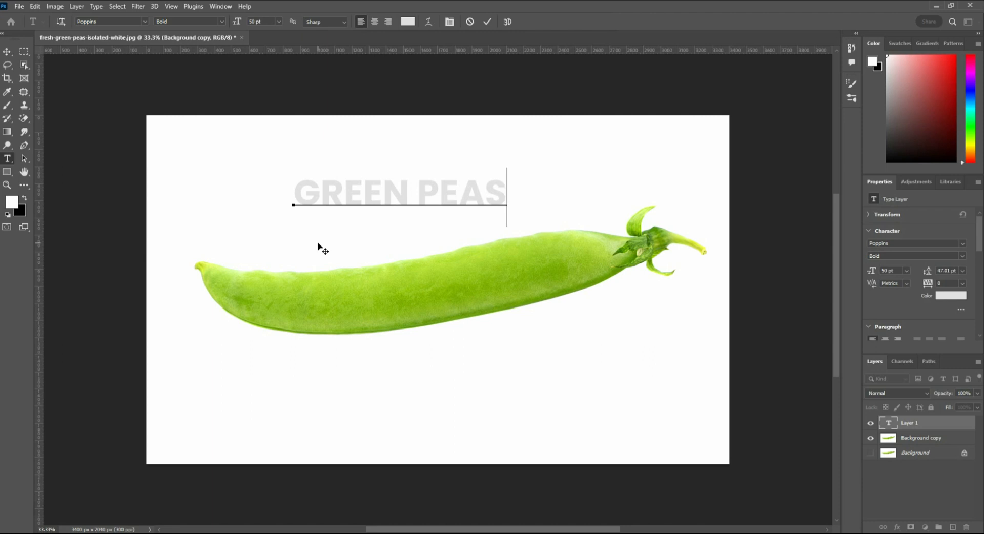
click(7, 51)
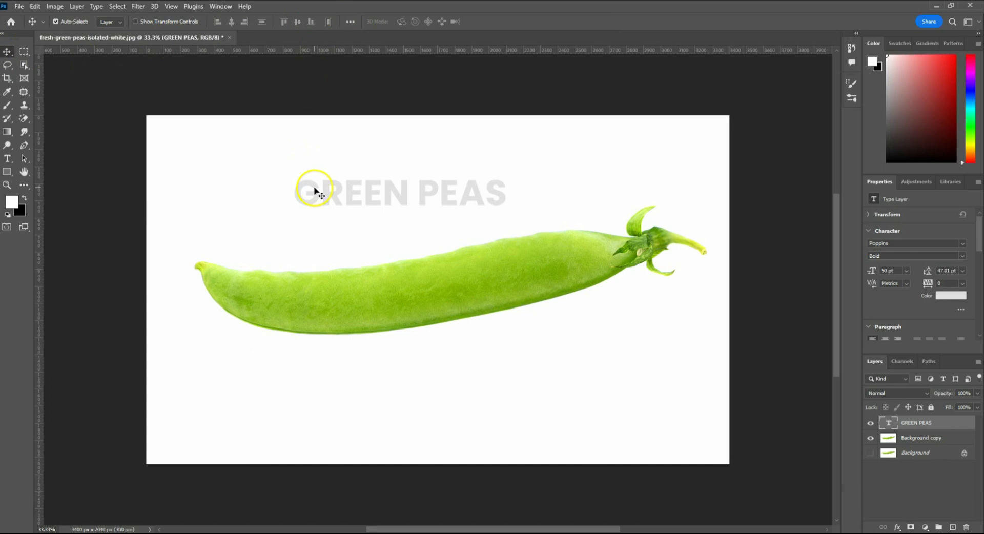
Enlarge the GREEN PEAS text to about 77 pt and position it over the body of the pea pod
drag(316, 192, 321, 290)
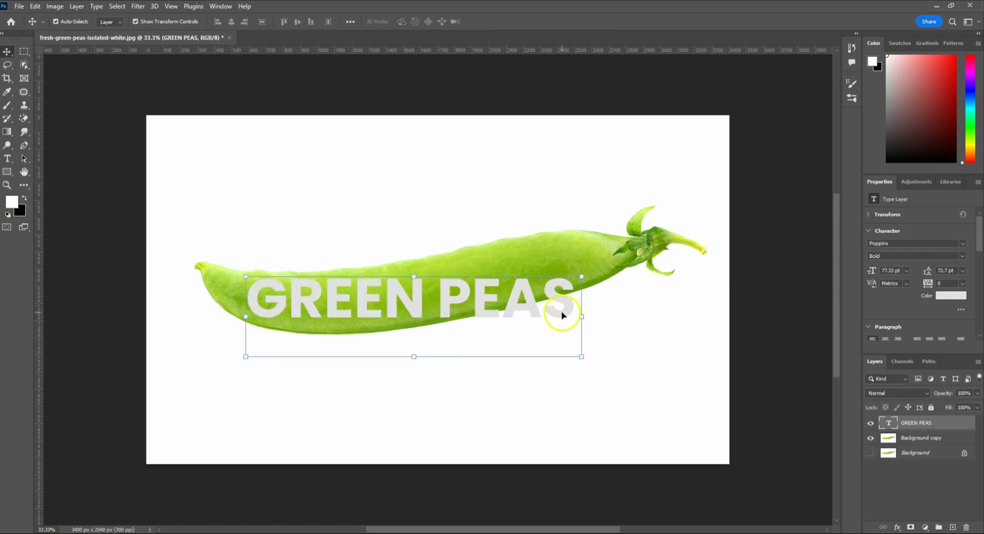
drag(563, 314, 557, 298)
Convert the GREEN PEAS text layer to a shape
click(919, 423)
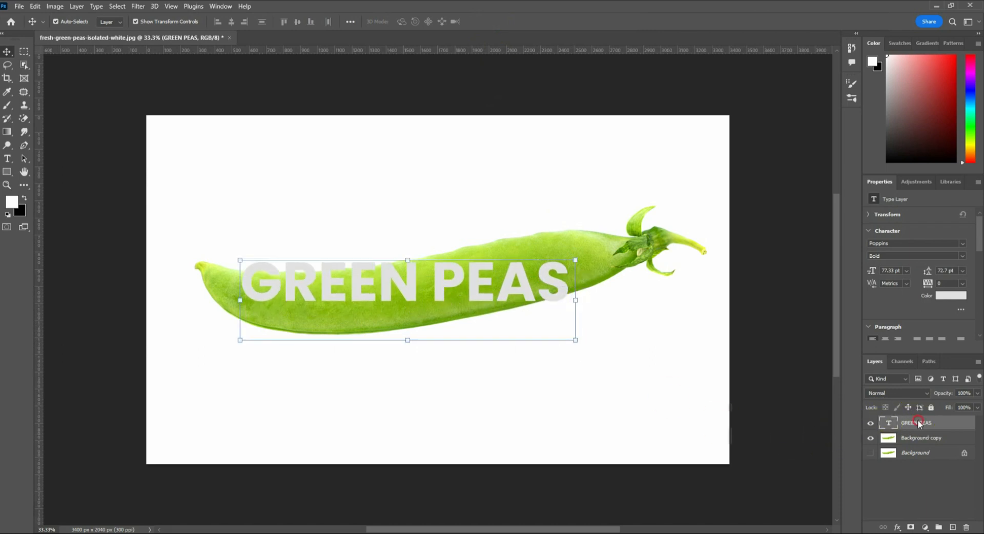
right_click(918, 424)
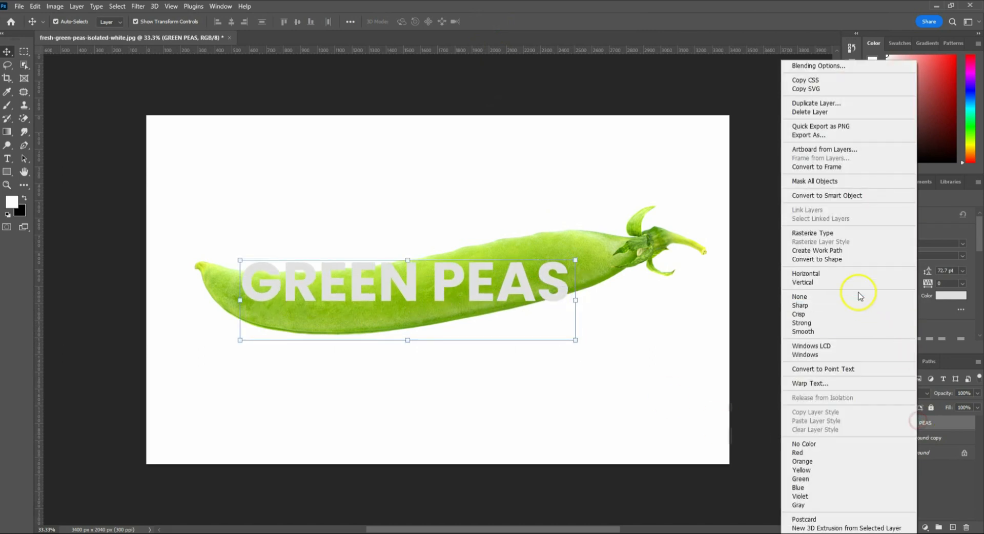
click(833, 260)
Start warping the GREEN PEAS shape and raise its corners at the S to follow the pod's slope
key(ctrl+t)
click(448, 21)
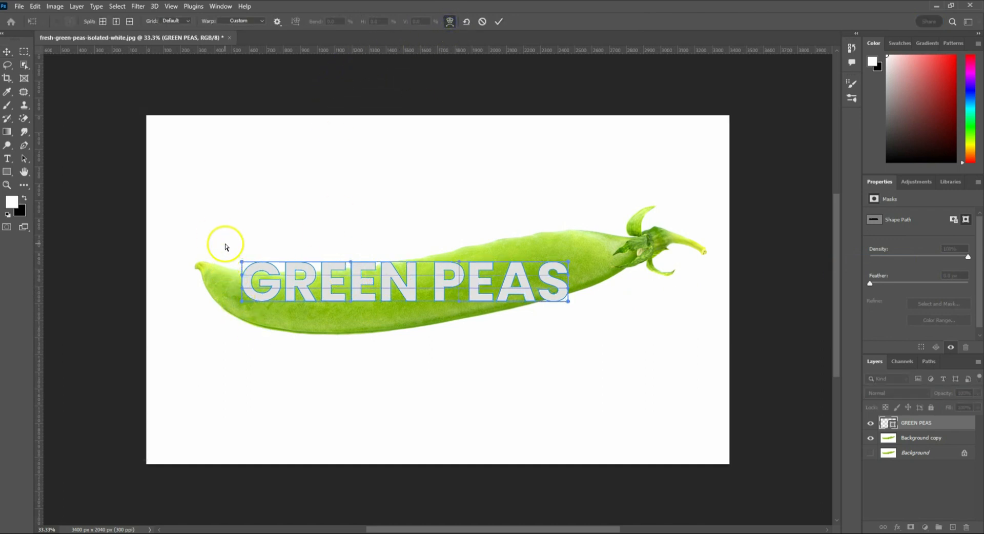
scroll(528, 300, up, 3)
drag(581, 249, 574, 208)
drag(575, 226, 579, 249)
drag(581, 302, 585, 290)
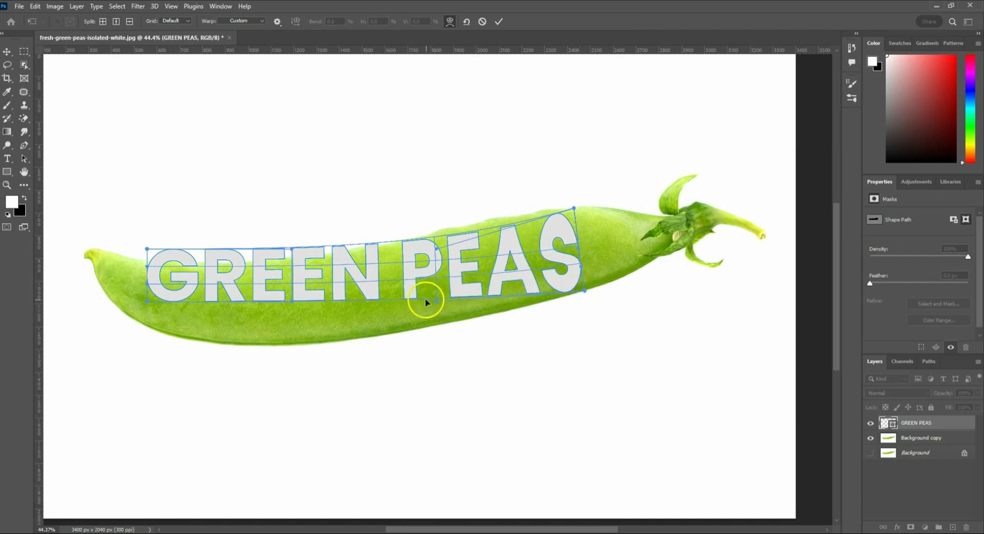
Bend the bottom edge of the GREEN PEAS warp to follow the pod's lower outline from G to S
drag(390, 302, 387, 324)
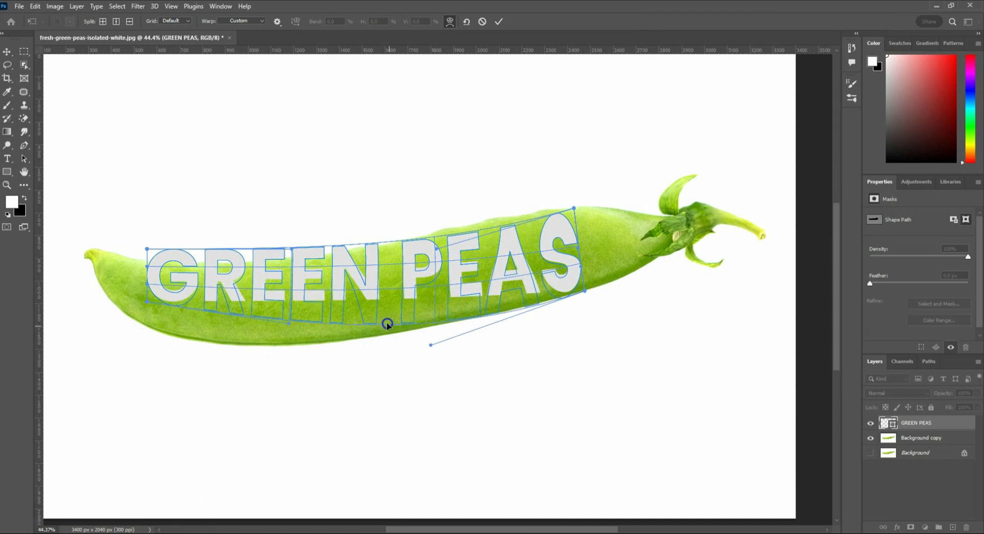
drag(147, 301, 145, 323)
scroll(269, 347, up, 1)
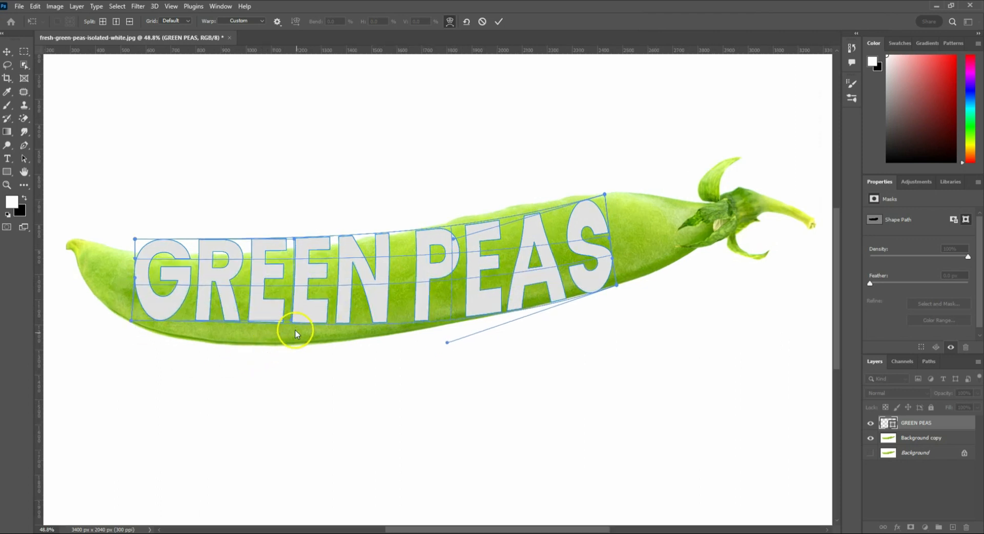
drag(293, 321, 254, 370)
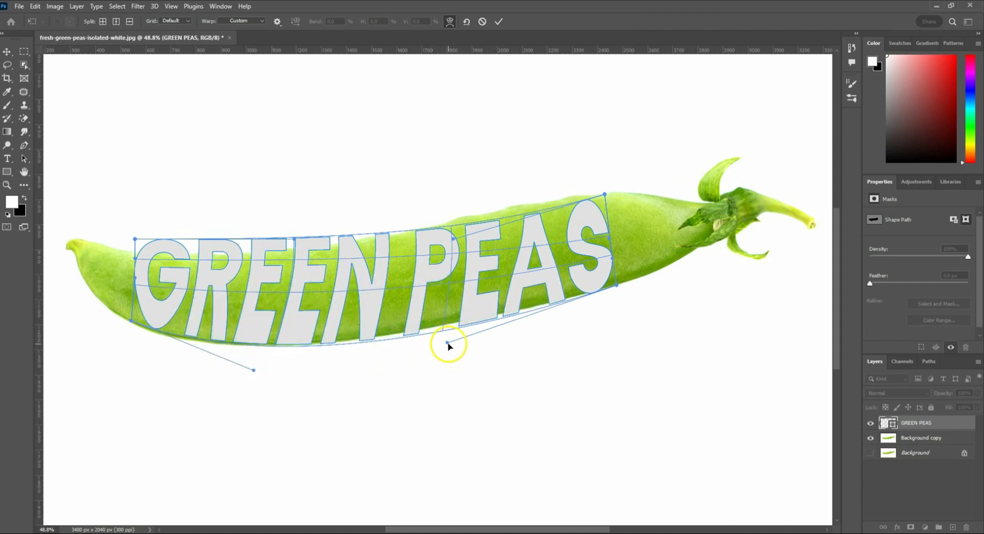
drag(449, 340, 449, 330)
drag(254, 370, 248, 375)
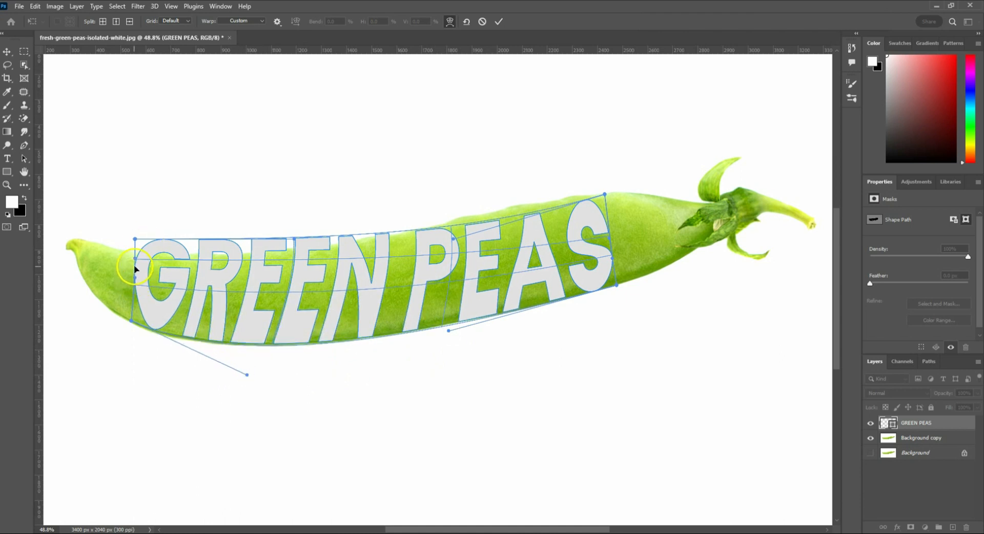
Fit the G end of the warp inside the pod and curve the top edge along the pod's upper outline
drag(135, 281, 133, 281)
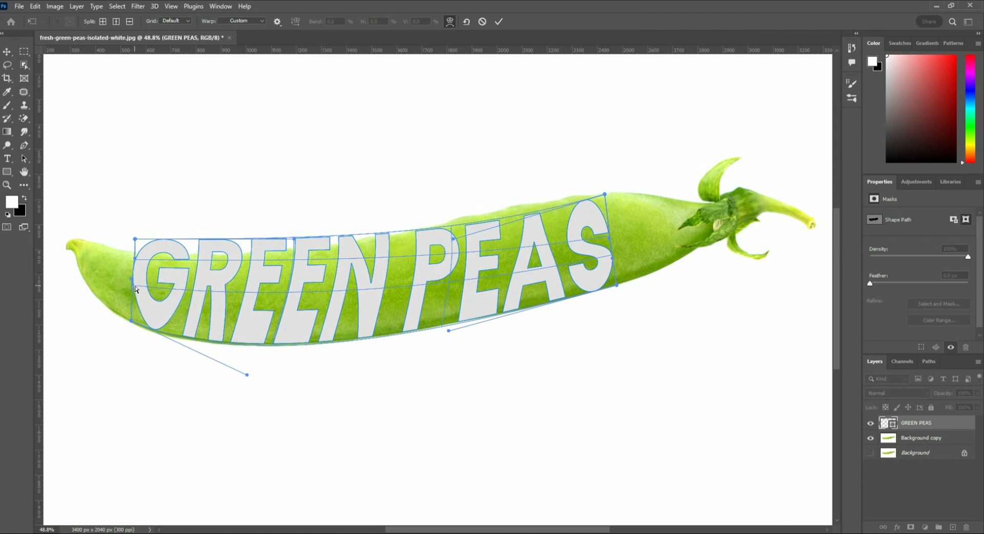
drag(169, 283, 166, 293)
drag(134, 240, 138, 253)
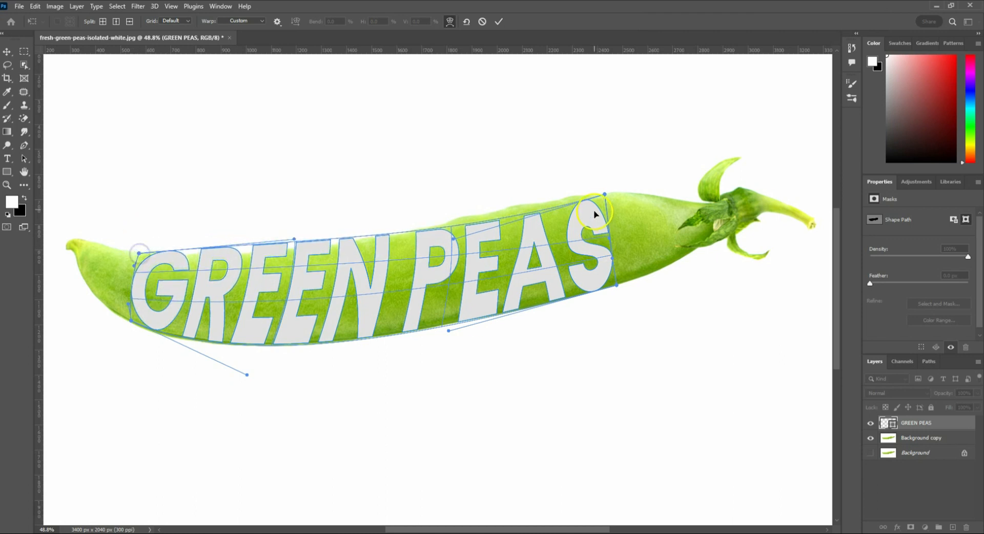
drag(454, 244, 444, 213)
drag(294, 245, 293, 266)
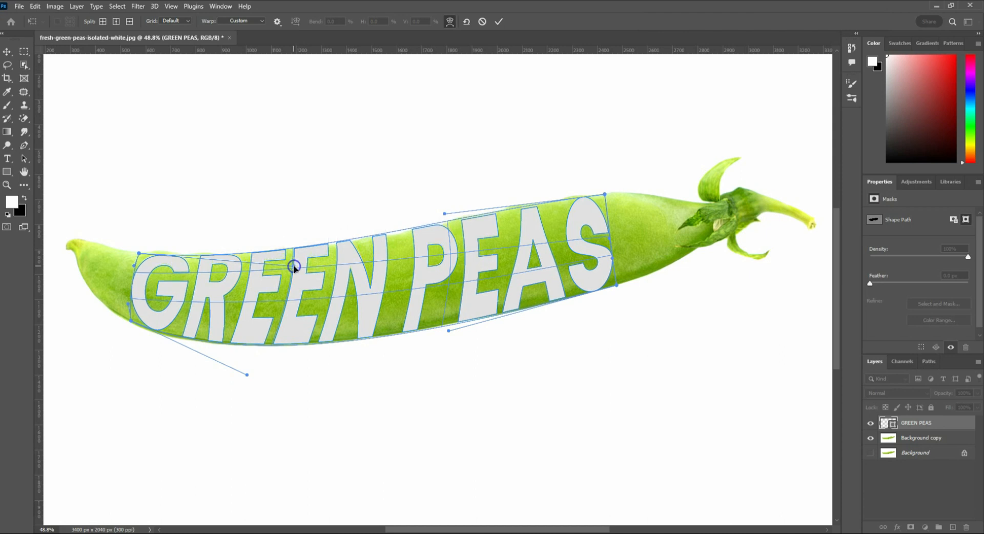
Fine-tune the warp's interior and upper curve handle so the letters fill the pod's height near PEAS
drag(378, 288, 378, 295)
click(478, 290)
drag(593, 246, 597, 226)
click(437, 216)
drag(441, 209, 444, 204)
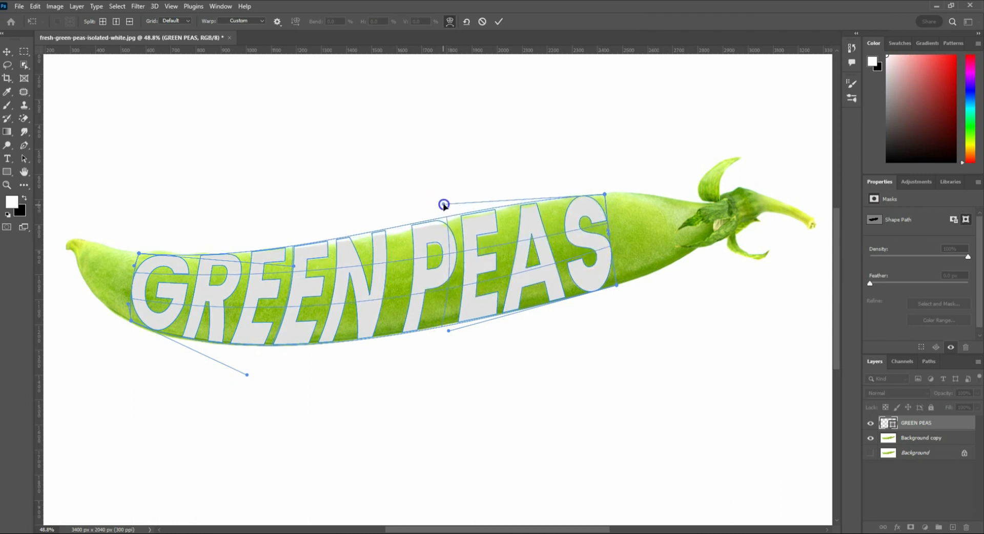
drag(444, 205, 444, 202)
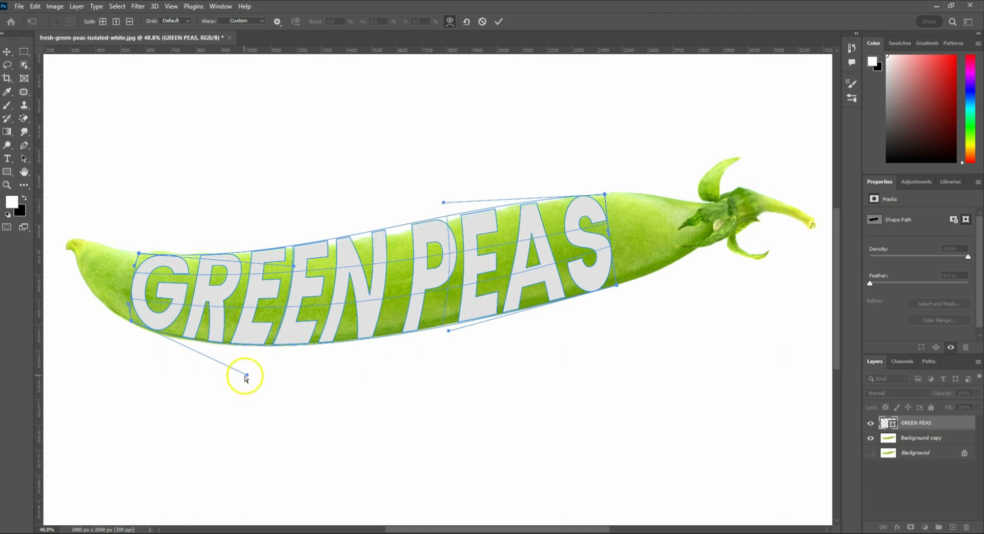
drag(247, 377, 246, 377)
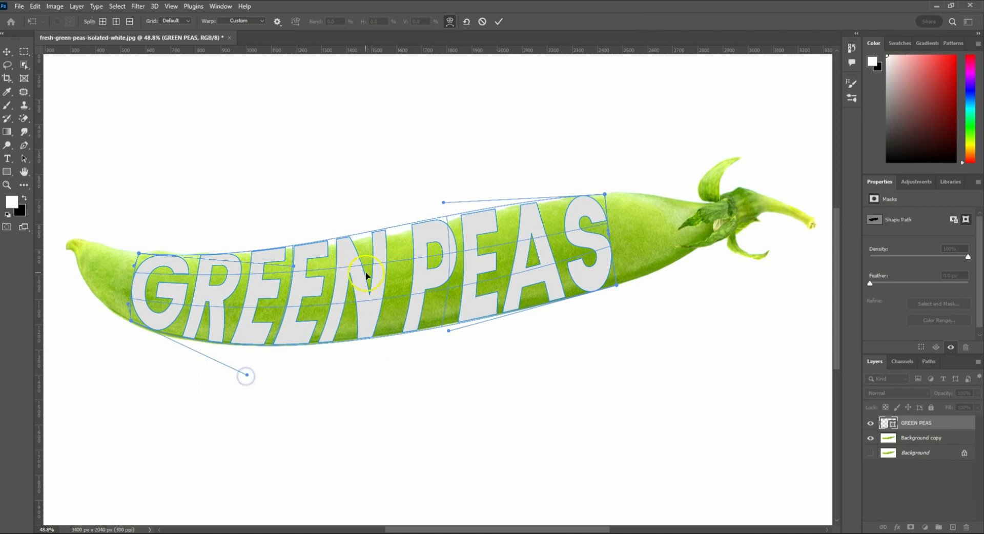
Refine the warp's top edge and its corner at the G against the pod's upper outline, and apply the warp
scroll(364, 276, up, 3)
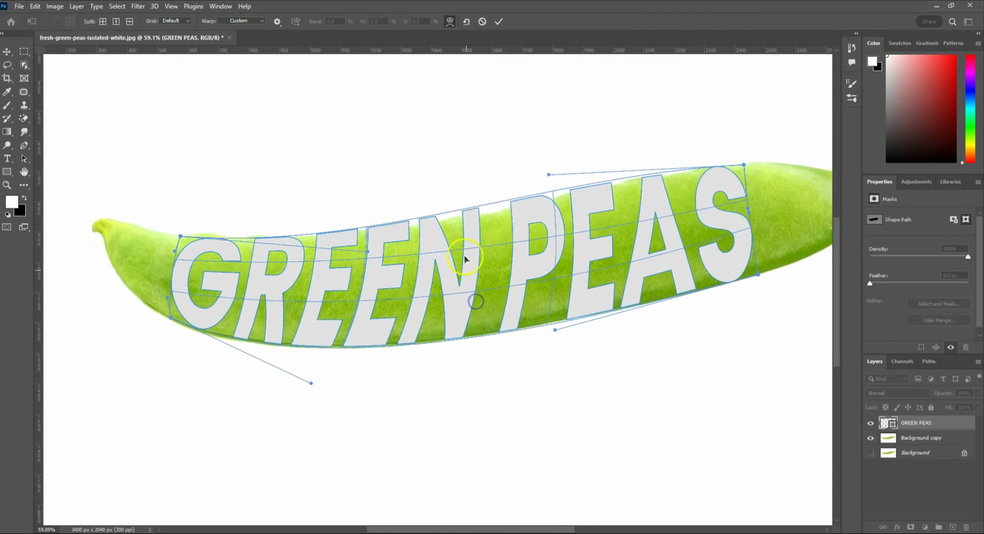
click(467, 210)
drag(476, 215, 474, 220)
click(539, 198)
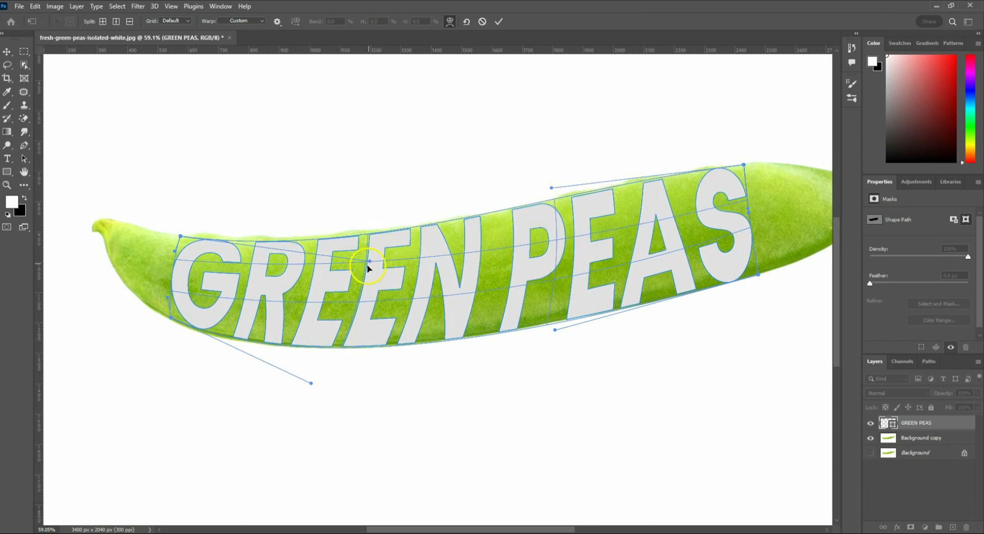
drag(369, 264, 369, 255)
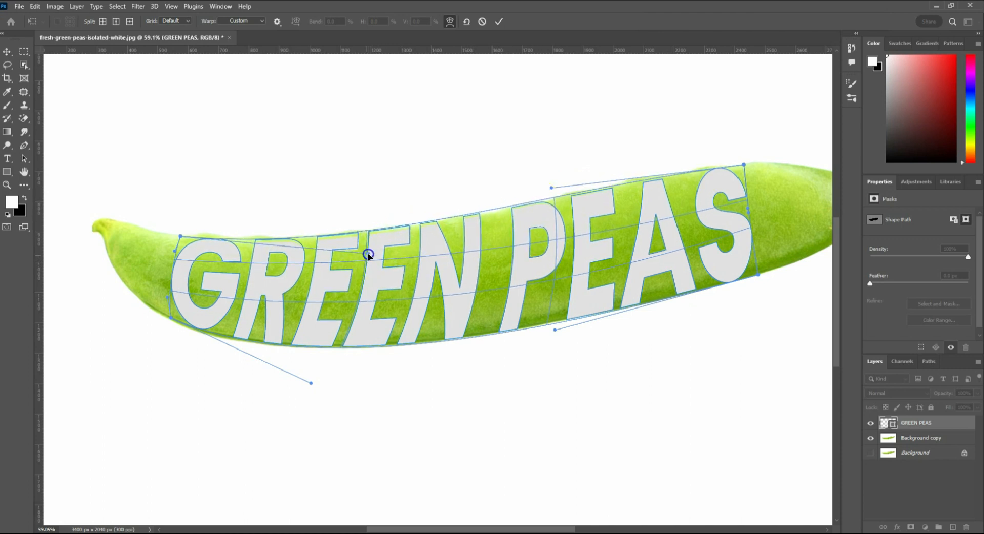
click(173, 239)
drag(180, 237, 181, 234)
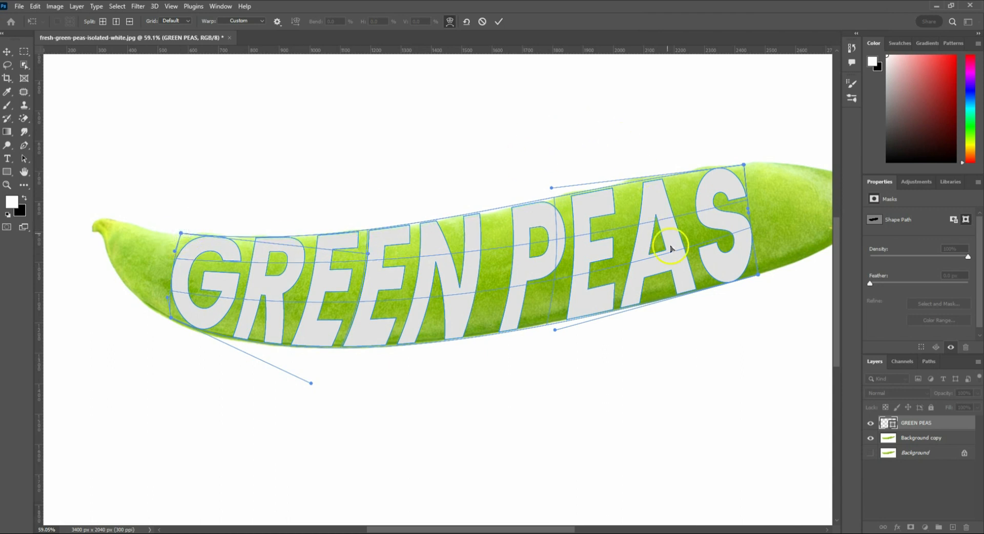
click(500, 22)
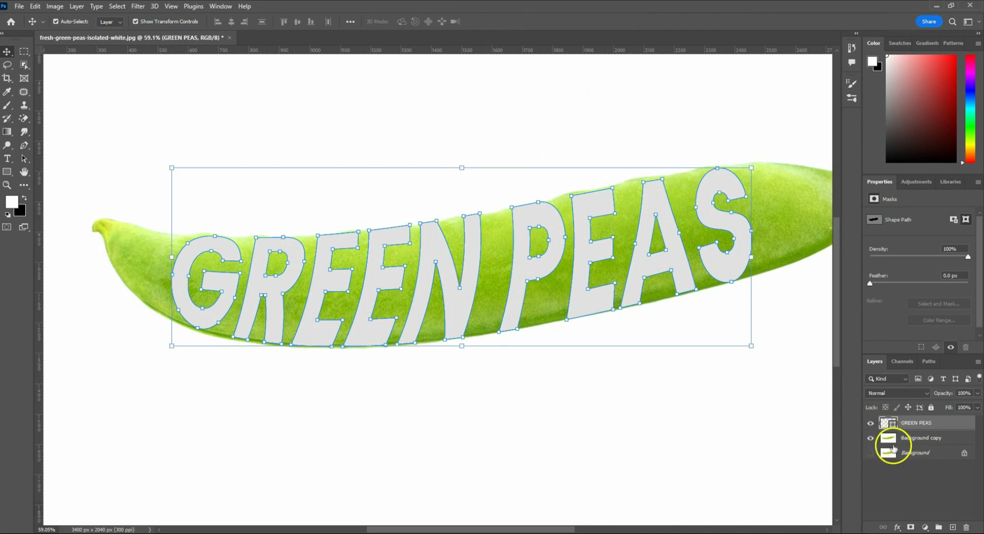
Duplicate the Background copy layer and place the duplicate above the GREEN PEAS layer
click(894, 442)
key(ctrl+j)
click(901, 442)
drag(901, 441, 901, 418)
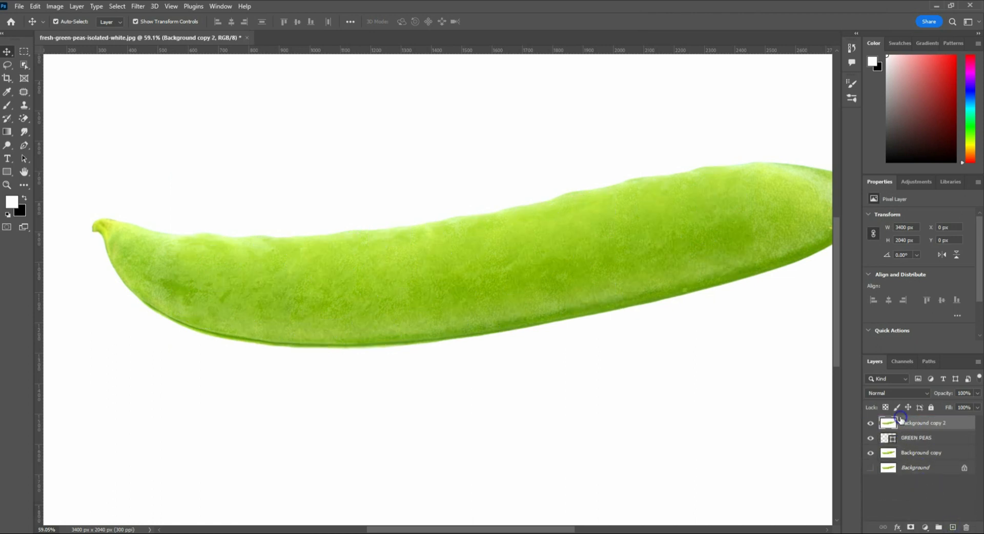
Mask Background copy 2 with the inverted selection of the GREEN PEAS shape, hiding the letter areas
ctrl+click(888, 438)
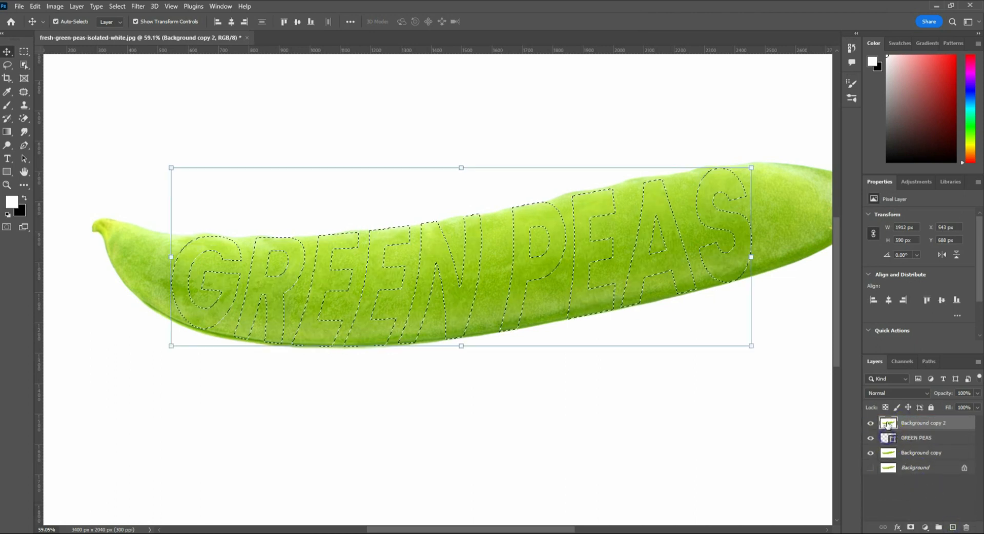
click(910, 527)
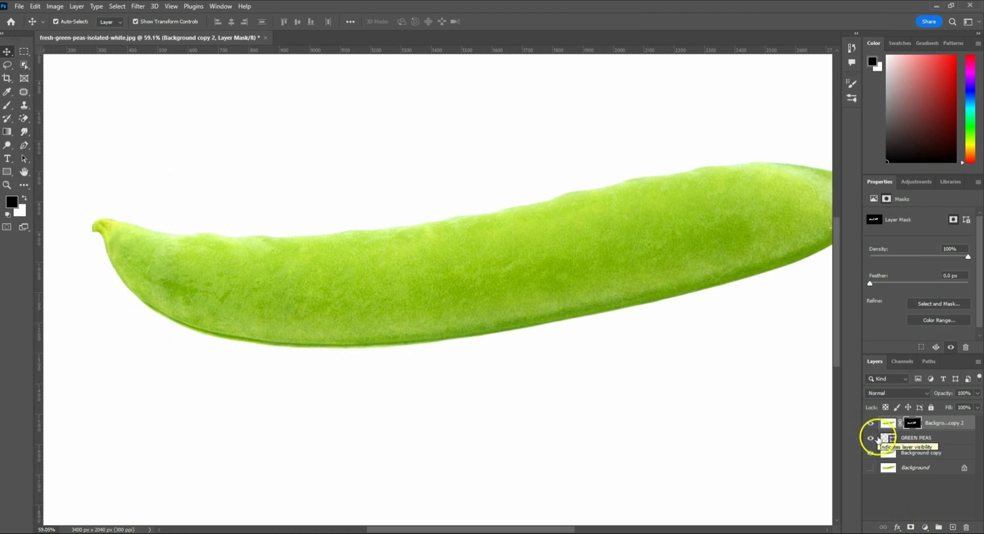
key(ctrl+z)
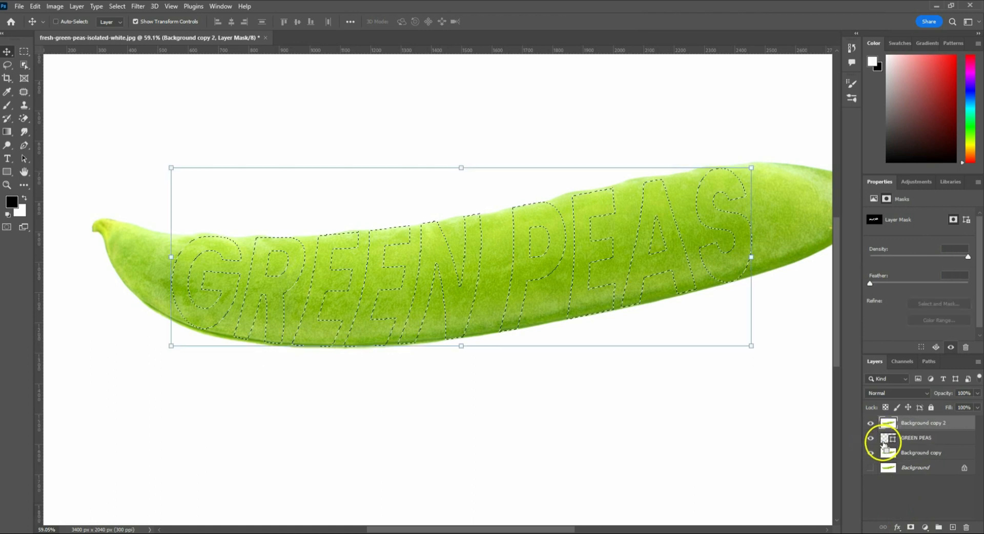
key(ctrl+shift+i)
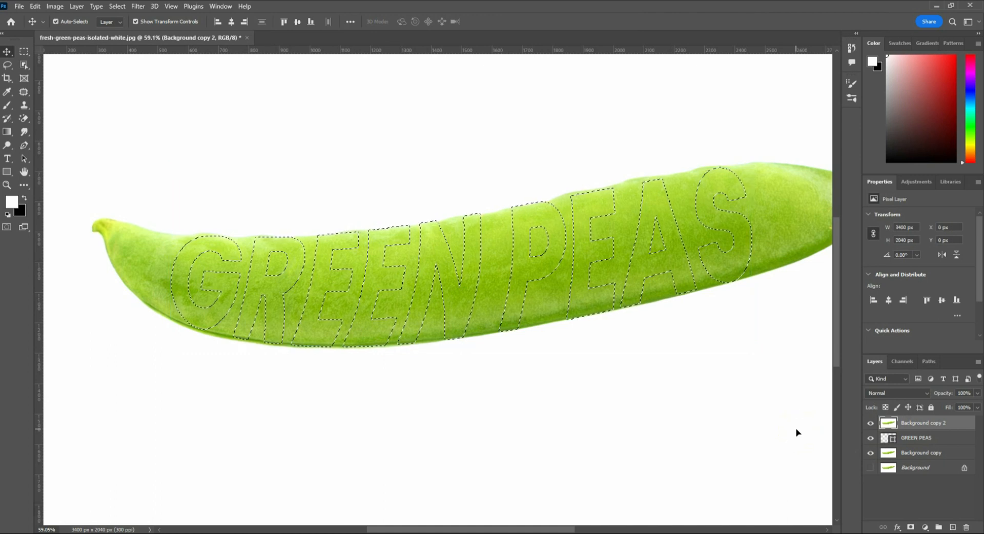
click(911, 527)
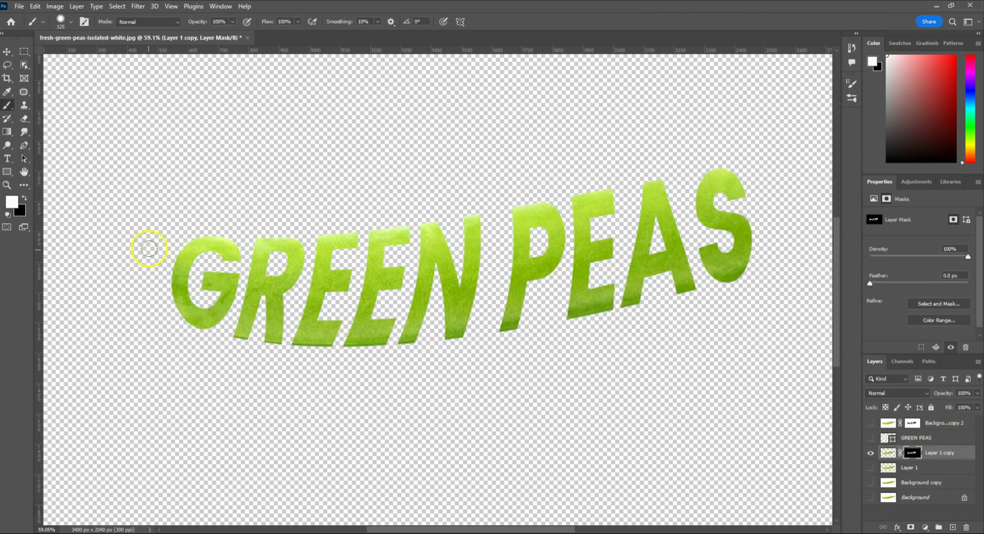
mouse_move(149, 249)
mouse_down()
mouse_move(152, 326)
mouse_move(155, 238)
mouse_move(119, 369)
mouse_up()
key(ctrl+z)
key(v)
click(7, 106)
click(889, 453)
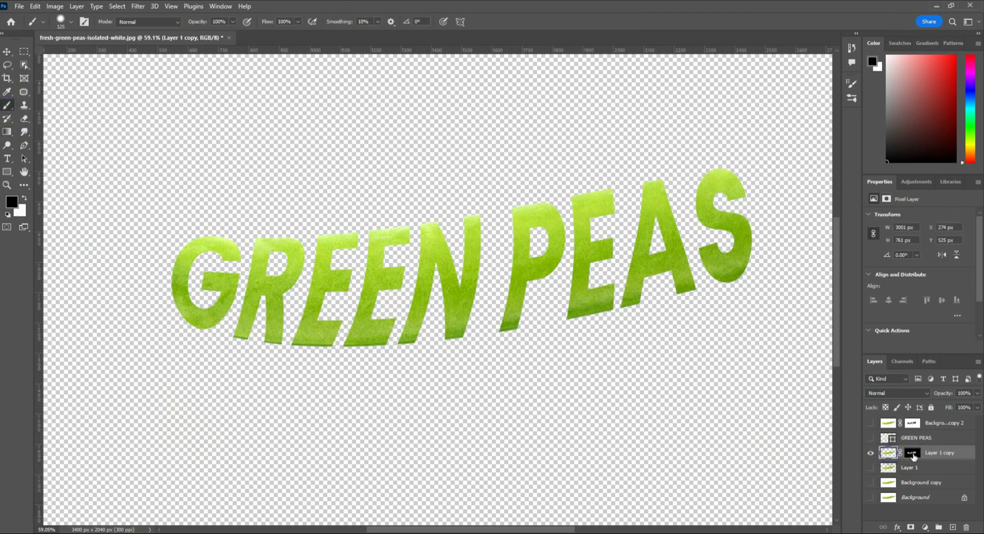
Paint white on the Layer 1 copy mask to reveal the pod's pointed tip joined to the letter G
click(913, 453)
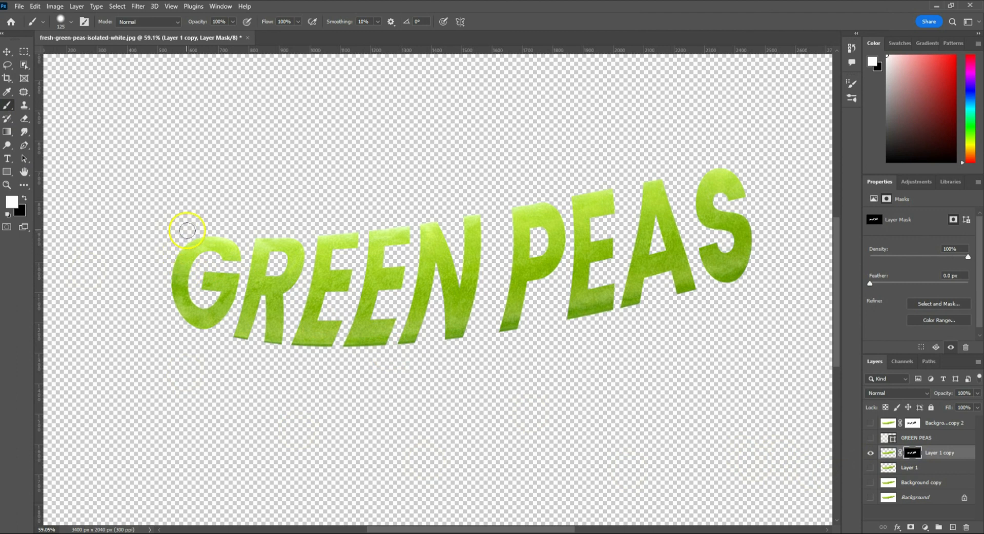
mouse_move(195, 231)
mouse_down()
mouse_move(153, 282)
mouse_move(158, 228)
mouse_move(139, 281)
mouse_move(125, 225)
mouse_move(87, 191)
mouse_up()
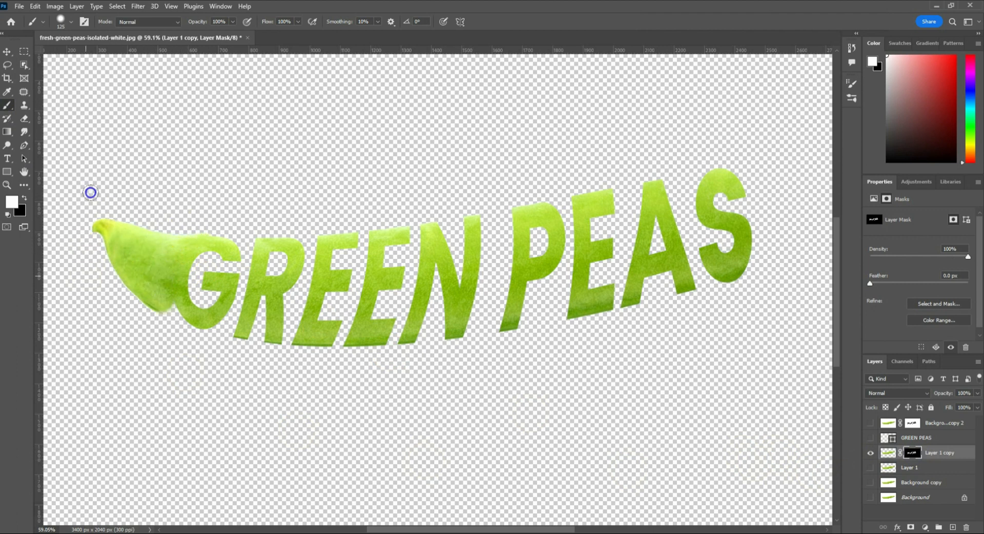
mouse_move(159, 321)
mouse_down()
mouse_move(178, 342)
mouse_move(185, 337)
mouse_up()
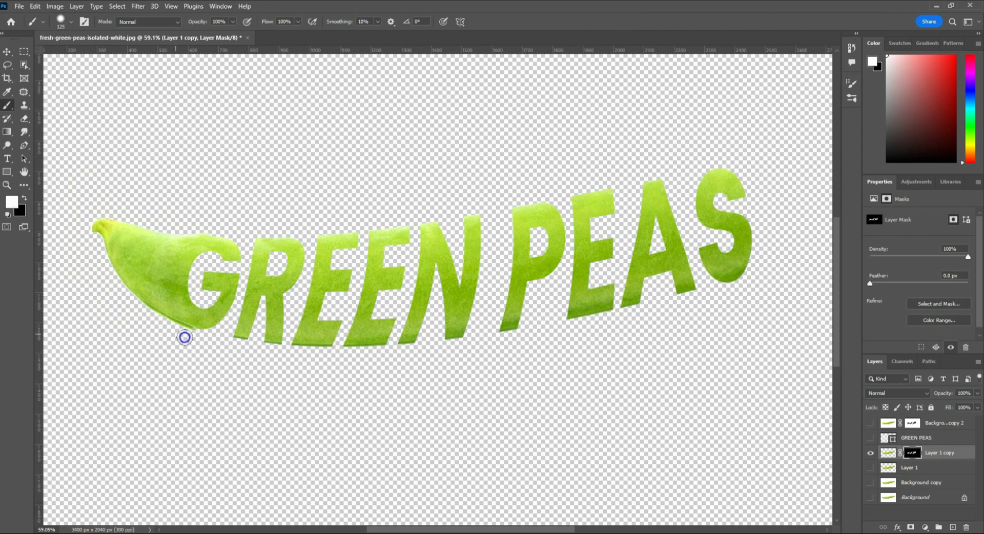
Paint white with a smaller brush on the Layer 1 copy mask to smooth the pod's joins at the G's lower and upper edges
scroll(166, 331, up, 6)
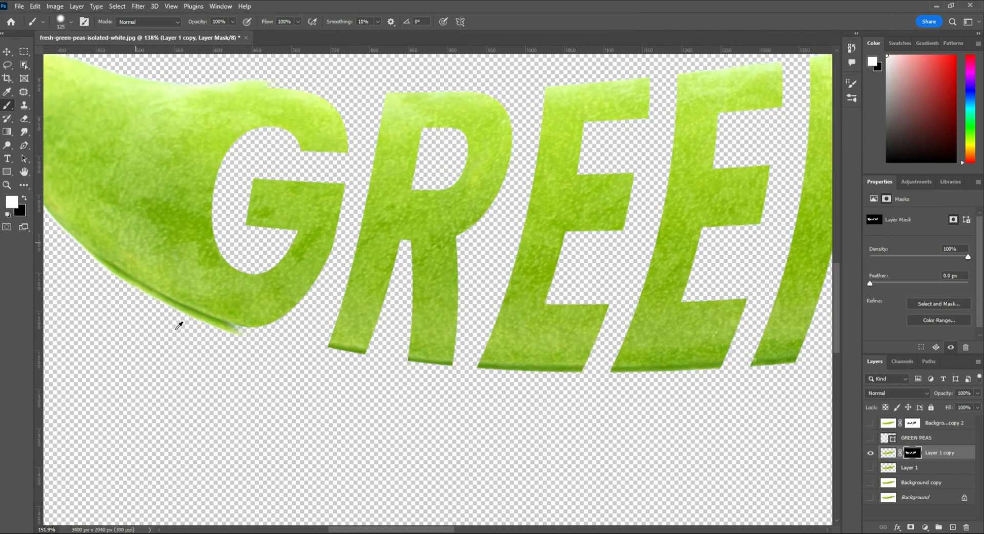
key(bracketleft)
key(bracketleft)
key(bracketleft)
key(bracketleft)
key(ctrl+z)
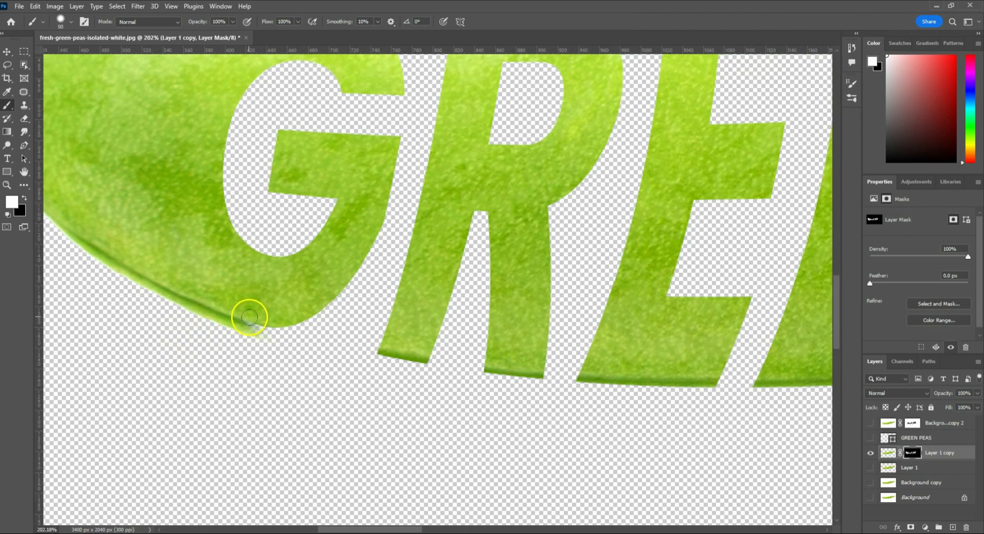
mouse_move(251, 317)
mouse_down()
mouse_move(259, 316)
mouse_move(283, 313)
mouse_move(260, 321)
mouse_move(296, 308)
mouse_move(262, 324)
mouse_move(313, 289)
mouse_up()
drag(238, 183, 236, 374)
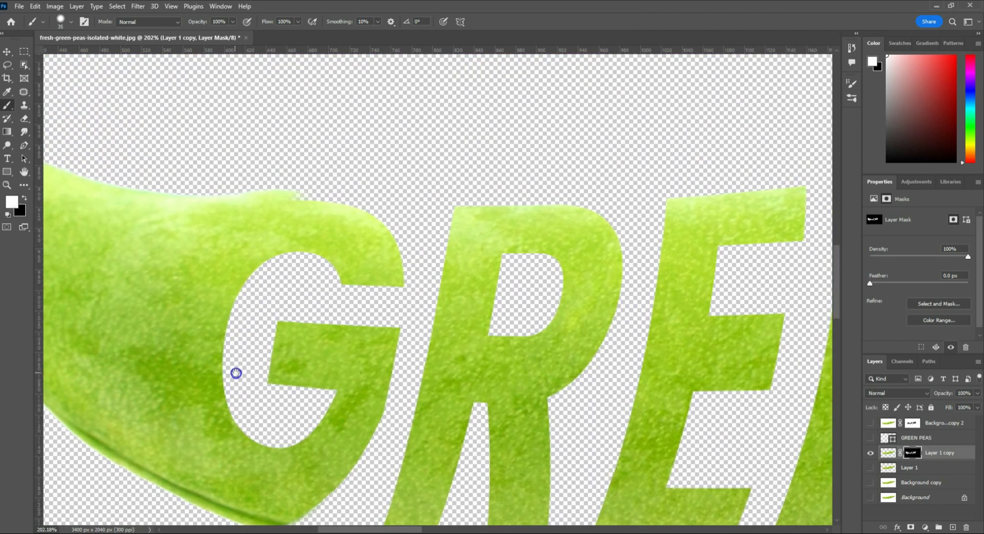
drag(306, 209, 304, 211)
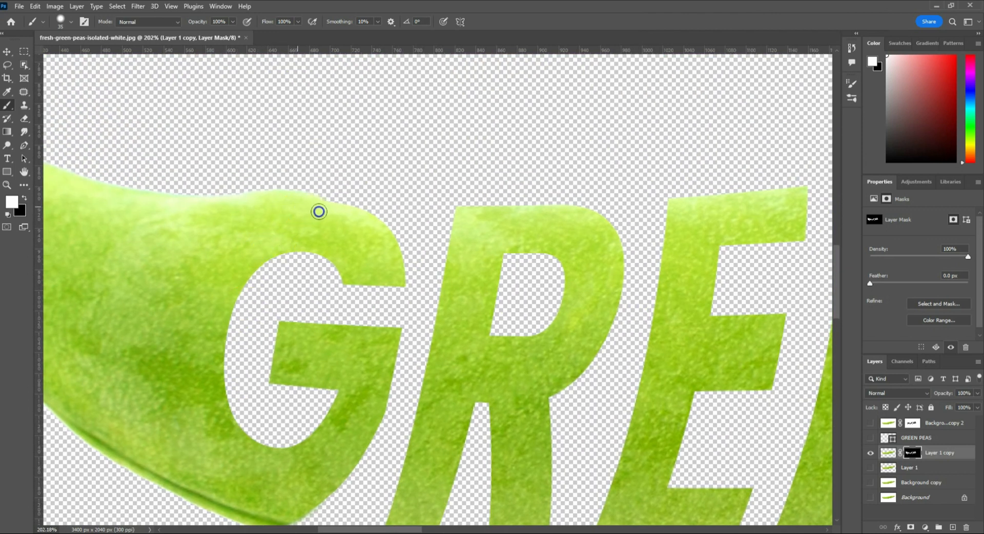
Paint white on the Layer 1 copy mask to extend the pod's upper and lower outlines from the letter S toward the stem
scroll(268, 230, down, 11)
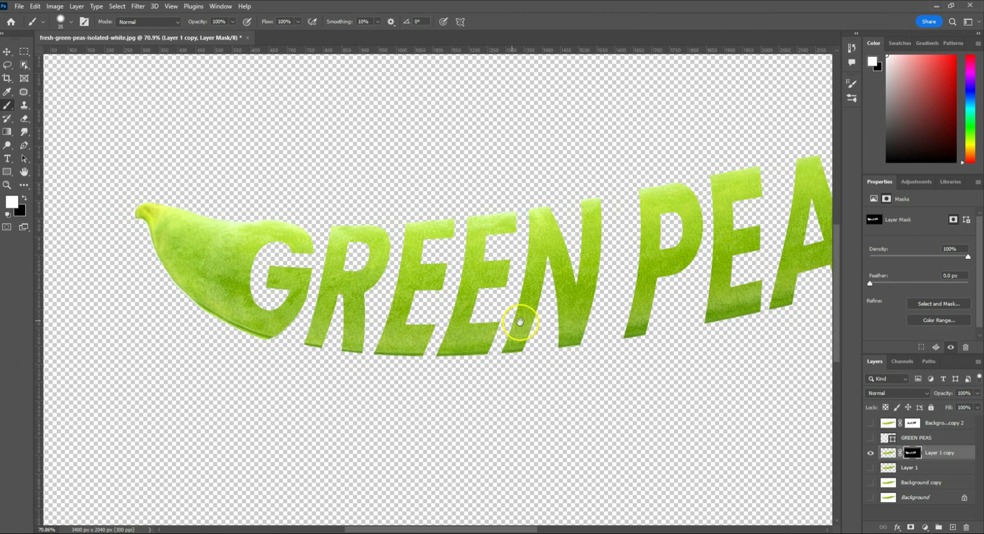
drag(617, 321, 328, 332)
drag(527, 302, 353, 394)
mouse_move(453, 341)
mouse_down()
mouse_move(430, 367)
mouse_move(475, 347)
mouse_move(525, 281)
mouse_move(501, 320)
mouse_move(492, 270)
mouse_move(419, 242)
mouse_up()
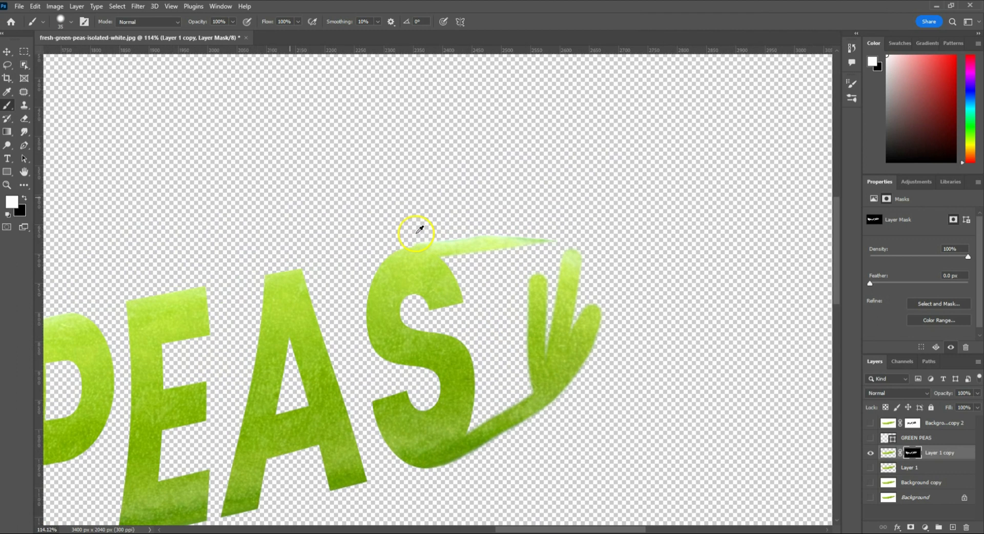
scroll(417, 241, up, 9)
mouse_move(423, 259)
mouse_down()
mouse_move(631, 249)
mouse_move(467, 278)
mouse_move(594, 264)
mouse_up()
scroll(584, 270, down, 9)
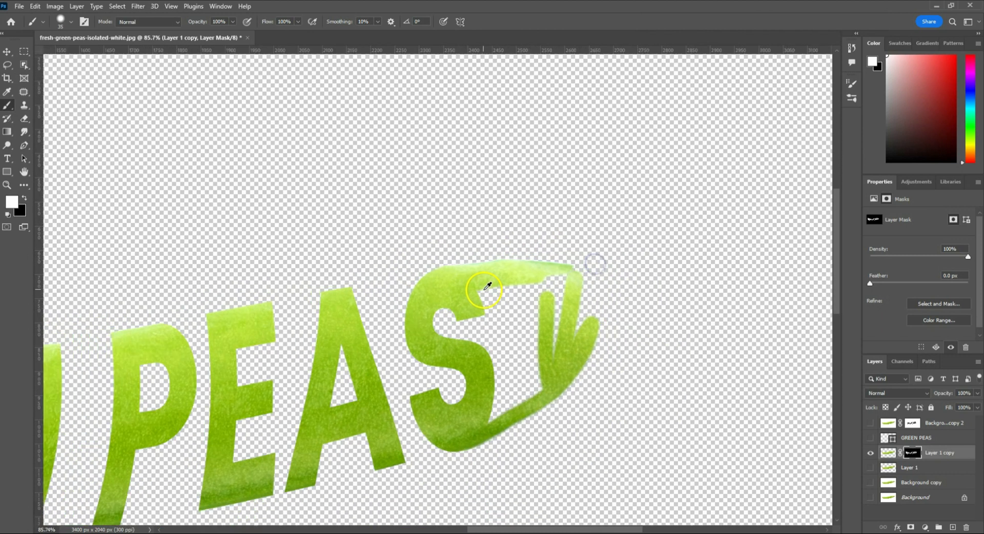
Reveal the rest of the pod's stem end, joined to the letter S, by painting the mask white with a 70 px brush
key(bracketright)
key(bracketright)
mouse_move(466, 297)
mouse_down()
mouse_move(669, 263)
mouse_move(591, 304)
mouse_move(634, 244)
mouse_move(630, 298)
mouse_move(666, 271)
mouse_move(633, 199)
mouse_move(658, 353)
mouse_move(660, 220)
mouse_move(684, 257)
mouse_move(665, 201)
mouse_move(726, 266)
mouse_move(756, 351)
mouse_move(733, 262)
mouse_move(792, 305)
mouse_move(782, 276)
mouse_move(802, 372)
mouse_move(781, 263)
mouse_move(689, 304)
mouse_move(670, 370)
mouse_move(679, 269)
mouse_move(669, 368)
mouse_move(647, 395)
mouse_move(629, 255)
mouse_move(616, 309)
mouse_move(624, 368)
mouse_move(604, 354)
mouse_move(586, 278)
mouse_move(584, 414)
mouse_move(560, 279)
mouse_move(558, 410)
mouse_move(550, 263)
mouse_move(531, 338)
mouse_move(529, 284)
mouse_move(585, 309)
mouse_move(514, 302)
mouse_move(444, 321)
mouse_move(530, 328)
mouse_move(473, 330)
mouse_move(524, 340)
mouse_move(494, 361)
mouse_move(520, 353)
mouse_move(484, 355)
mouse_move(502, 372)
mouse_up()
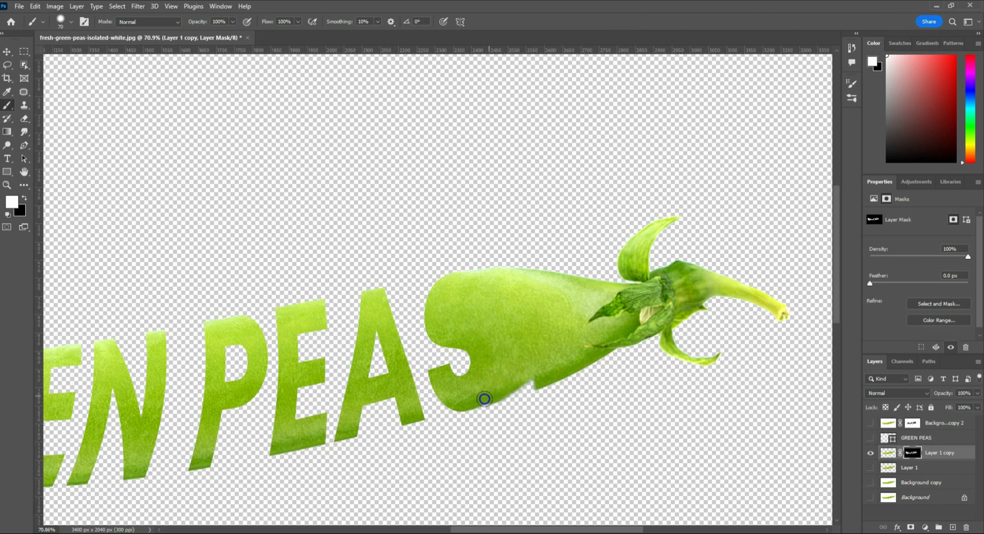
drag(466, 406, 569, 347)
click(531, 378)
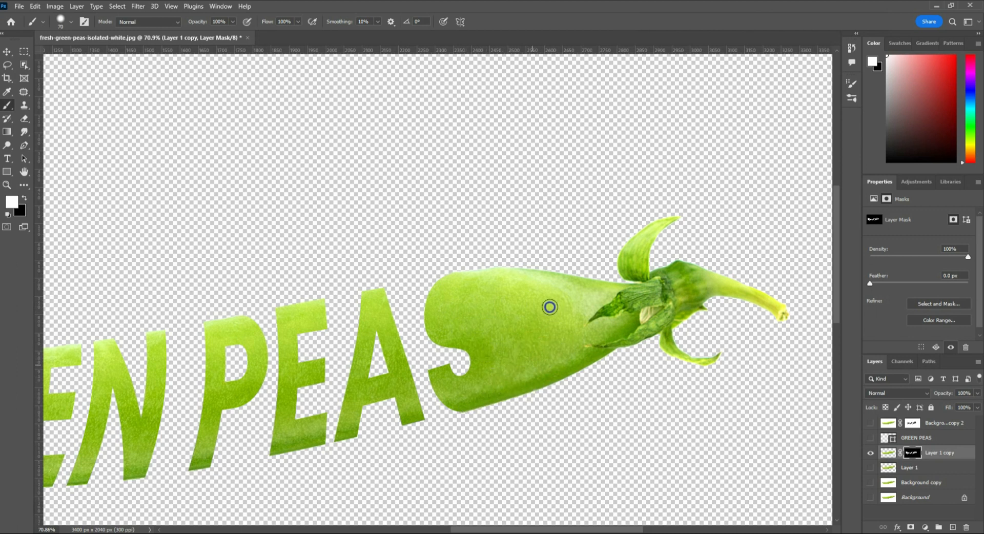
click(575, 204)
key(ctrl+0)
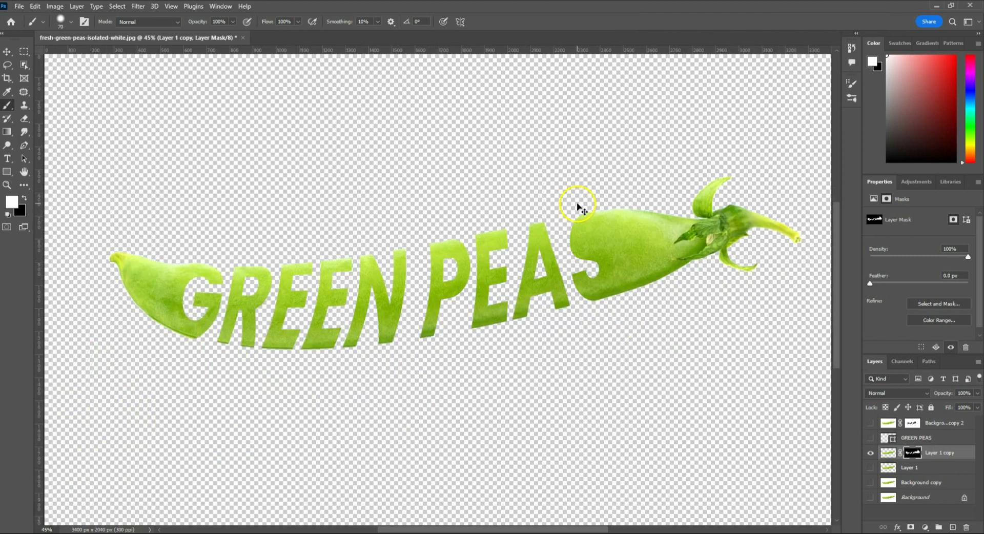
Add a new layer directly below Layer 1 copy and fill it with white as the background
click(953, 528)
drag(908, 453, 912, 471)
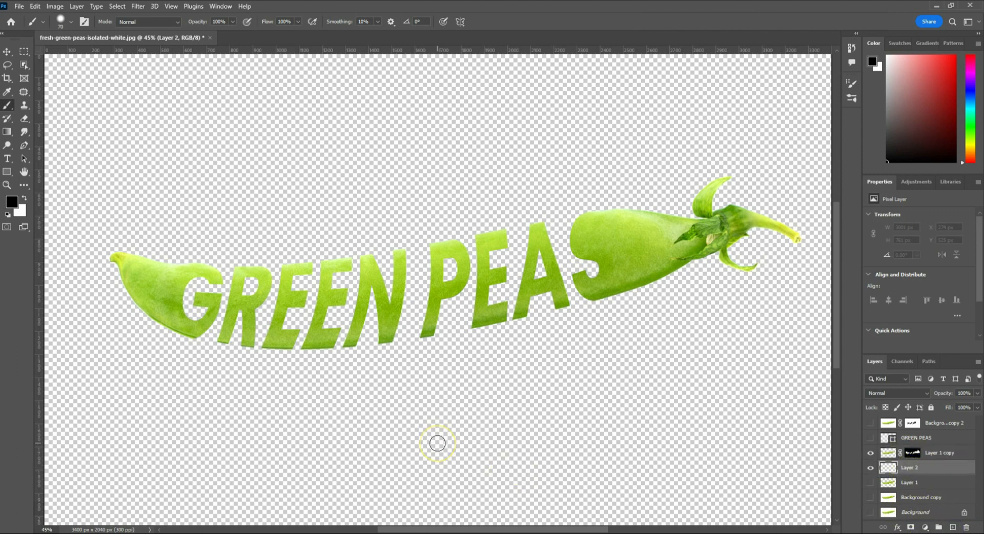
key(ctrl+BackSpace)
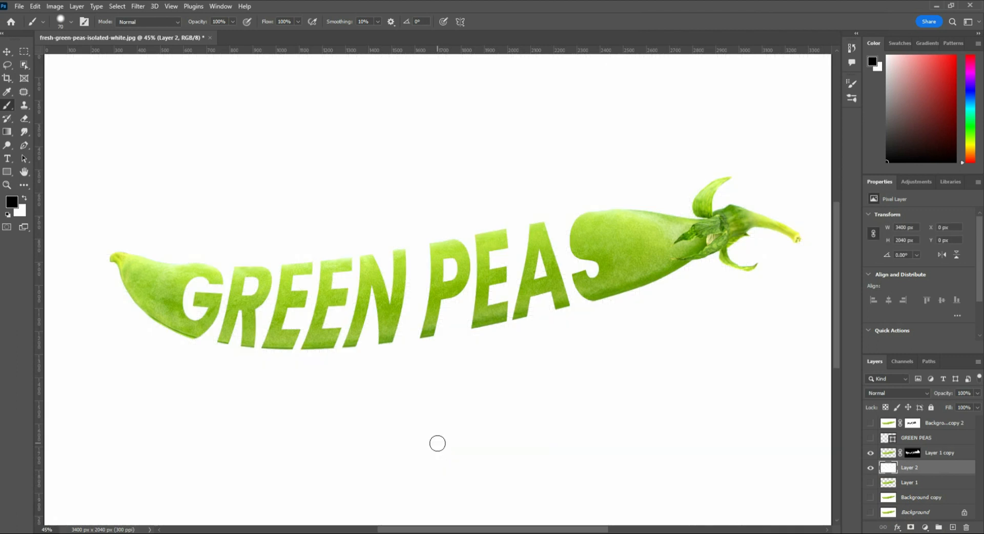
key(v)
key(ctrl+0)
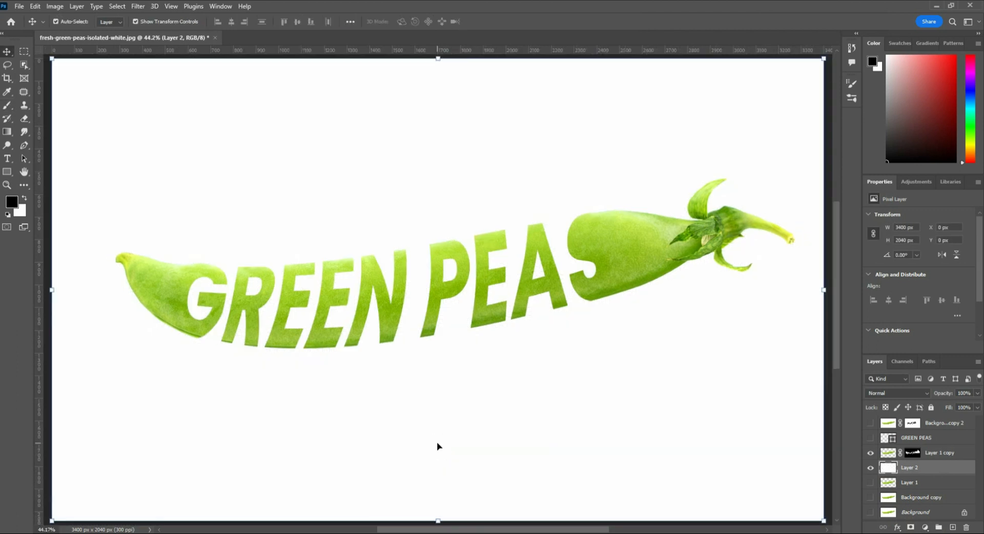